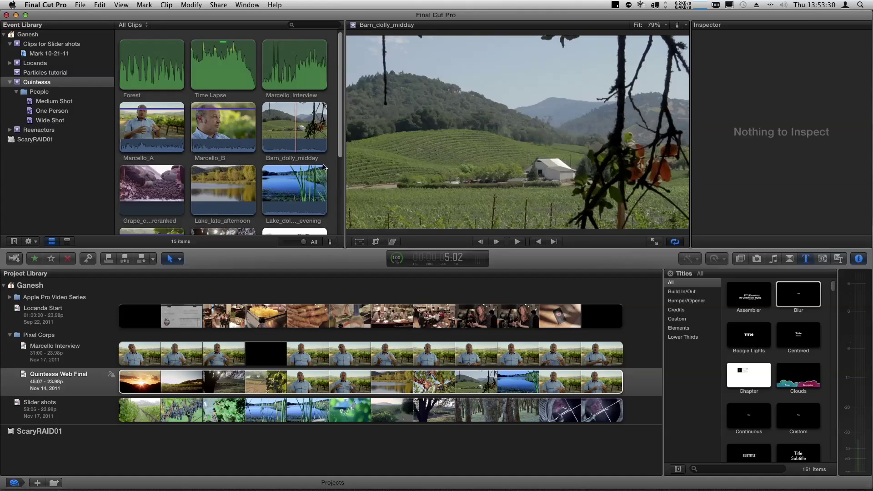
Play back Marcello_B, then begin gathering the Marcello clips by adding Marcello_A.
{"action": "scroll", "coordinate": [318, 182], "scroll_direction": "down", "scroll_amount": 5}
{"action": "scroll", "coordinate": [305, 196], "scroll_direction": "up", "scroll_amount": 5}
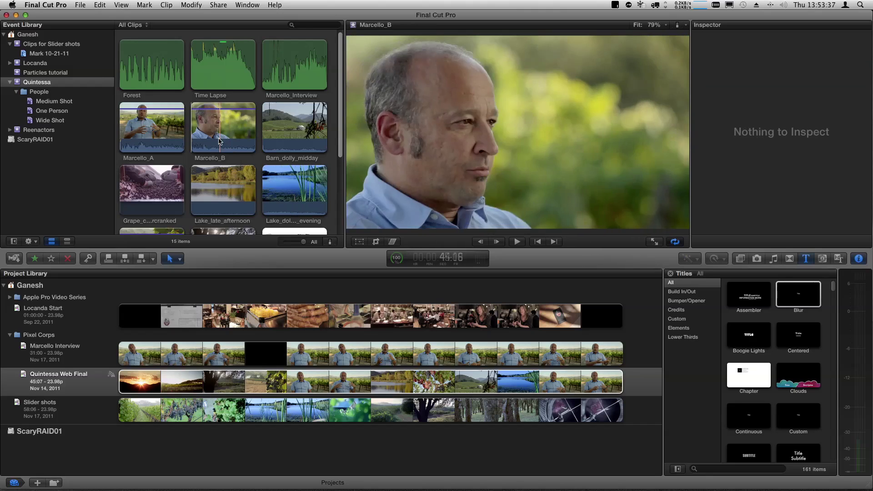
{"action": "key", "text": "space"}
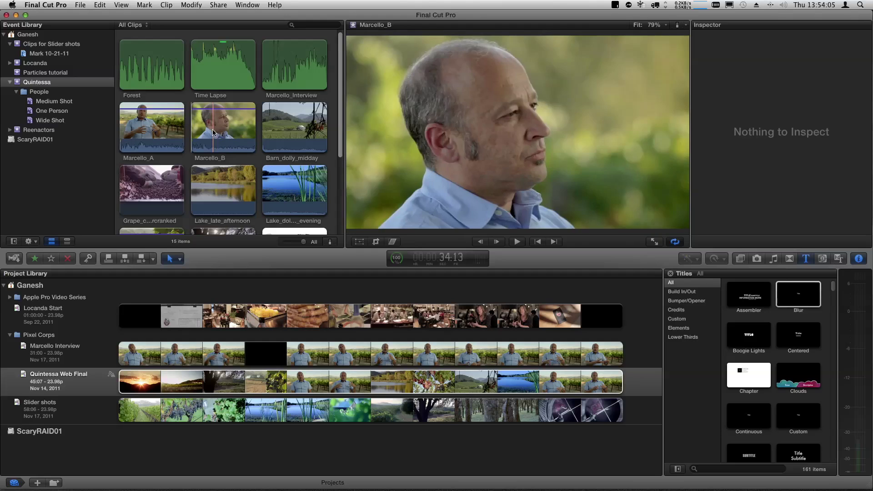
{"action": "left_click", "coordinate": [145, 133]}
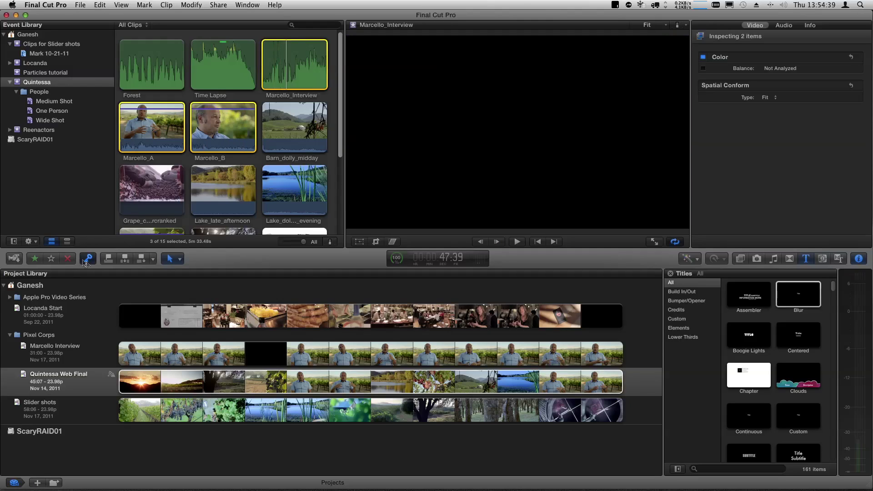
Apply the keyword 'Marcello' to the three clips and view the new Marcello keyword collection.
{"action": "left_click", "coordinate": [87, 260]}
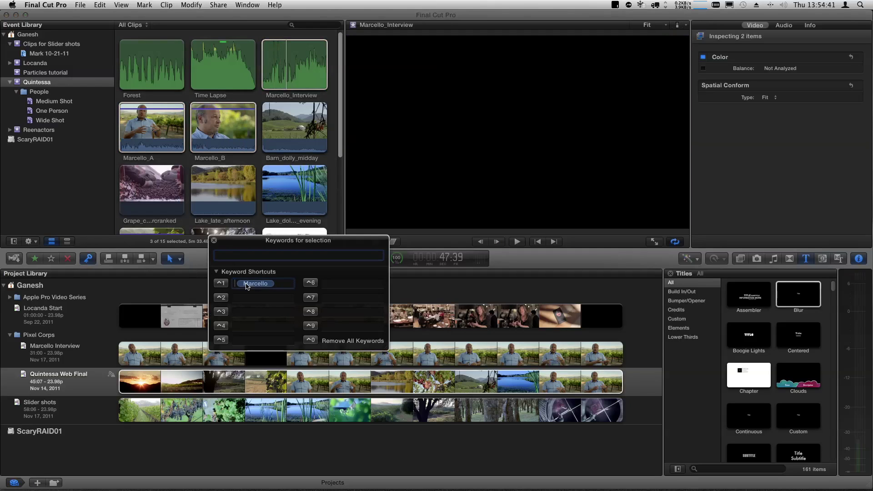
{"action": "left_click", "coordinate": [235, 256]}
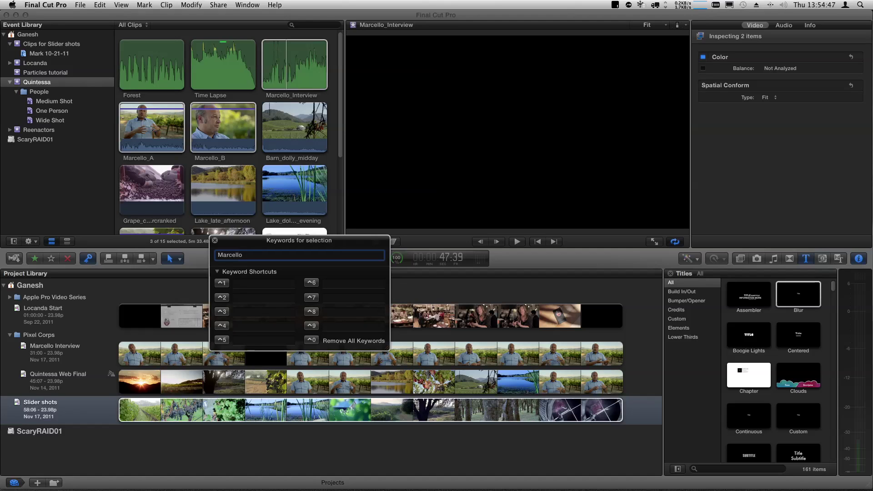
{"action": "key", "text": "Return"}
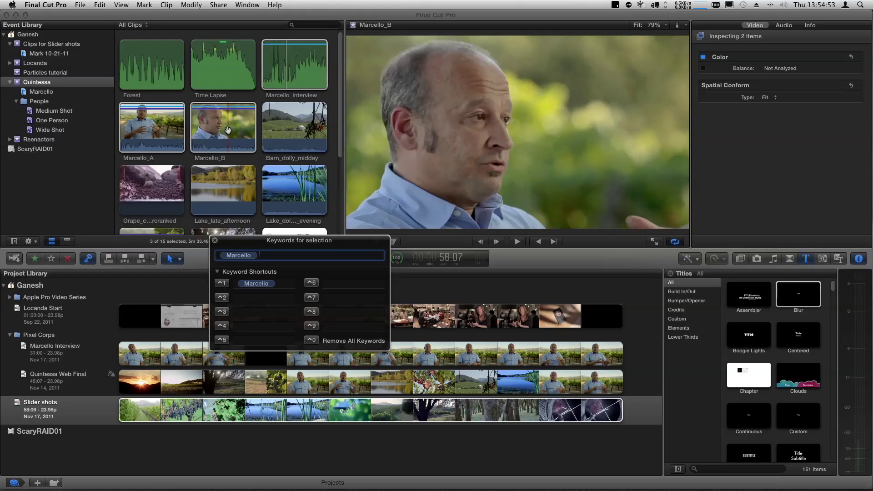
{"action": "left_click", "coordinate": [39, 94]}
{"action": "left_click", "coordinate": [39, 93]}
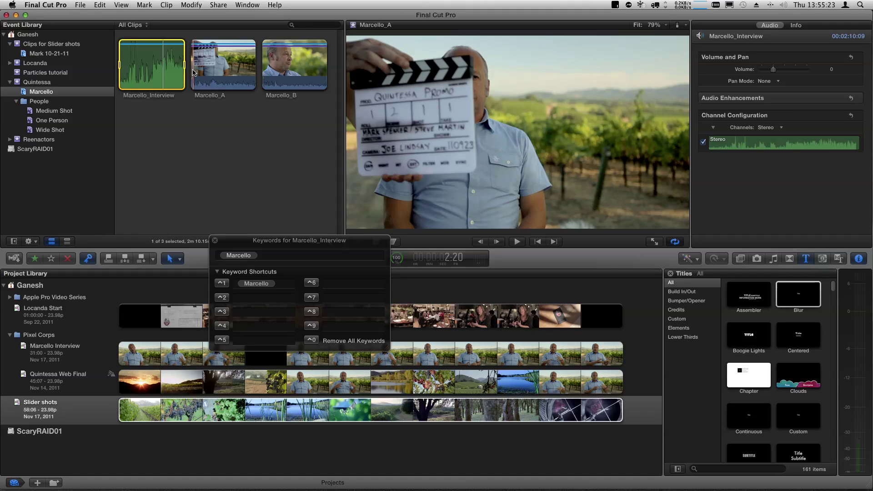
Synchronize Marcello_A, Marcello_B and Marcello_Interview into one clip, then show all Quintessa clips.
{"action": "left_click", "coordinate": [275, 80]}
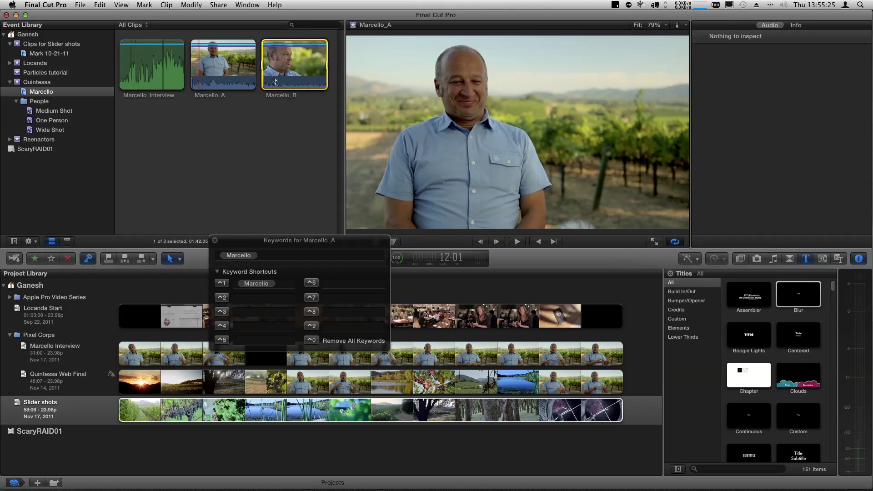
{"action": "right_click", "coordinate": [172, 72]}
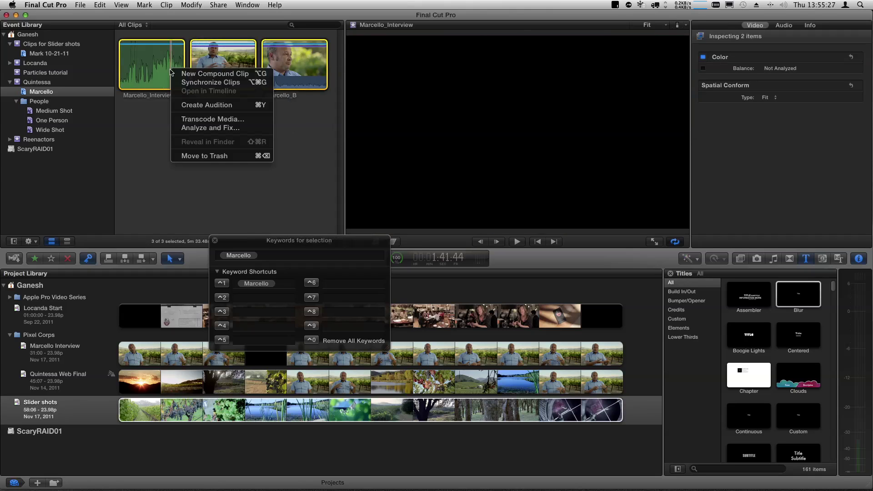
{"action": "left_click", "coordinate": [185, 83]}
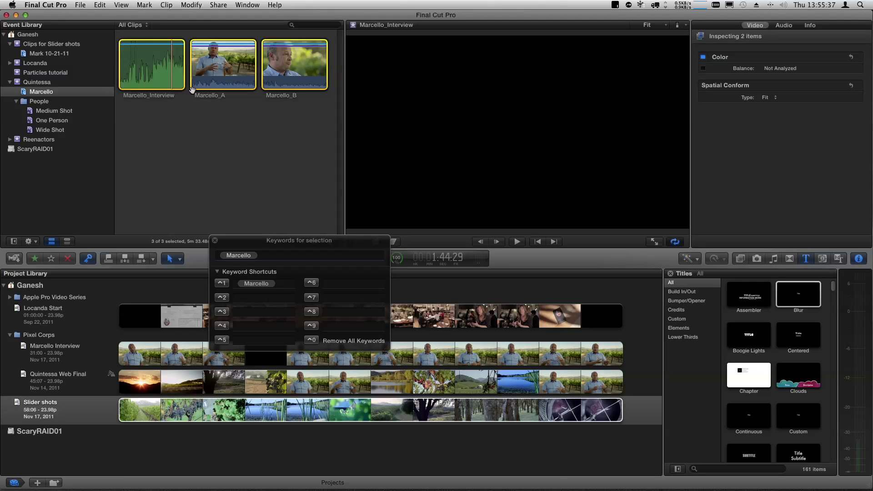
{"action": "left_click", "coordinate": [44, 84]}
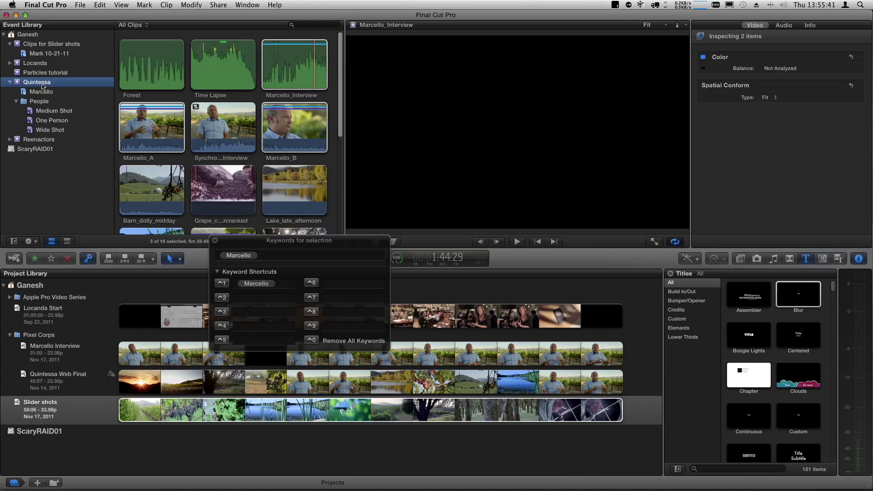
Show the clips in list view with a wider Name column, then check the Marcello collection.
{"action": "left_click", "coordinate": [215, 151]}
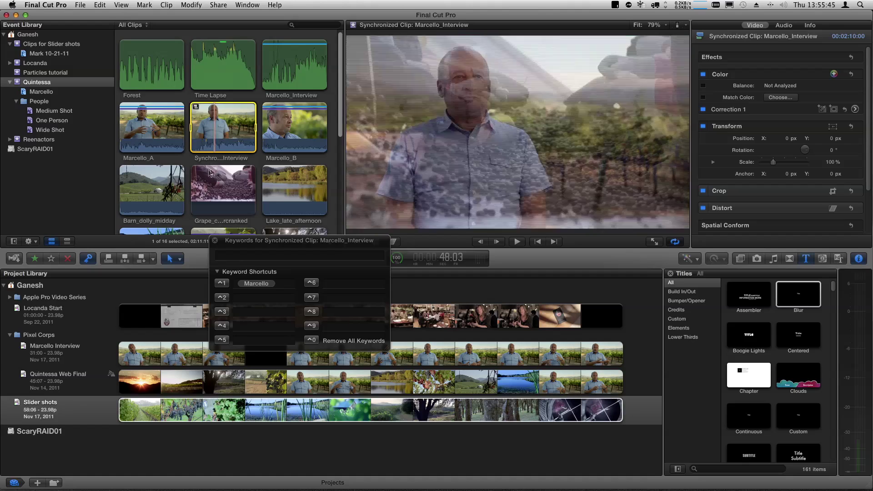
{"action": "left_click", "coordinate": [68, 242]}
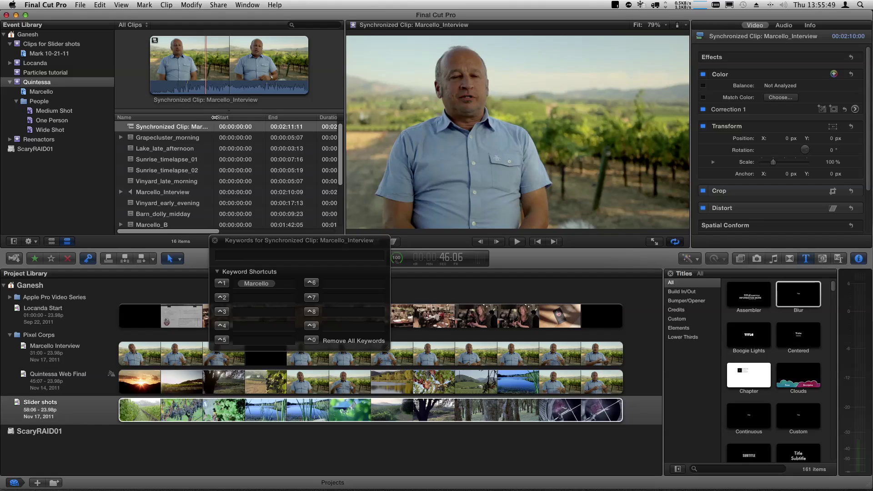
{"action": "left_click_drag", "start_coordinate": [214, 118], "coordinate": [287, 119]}
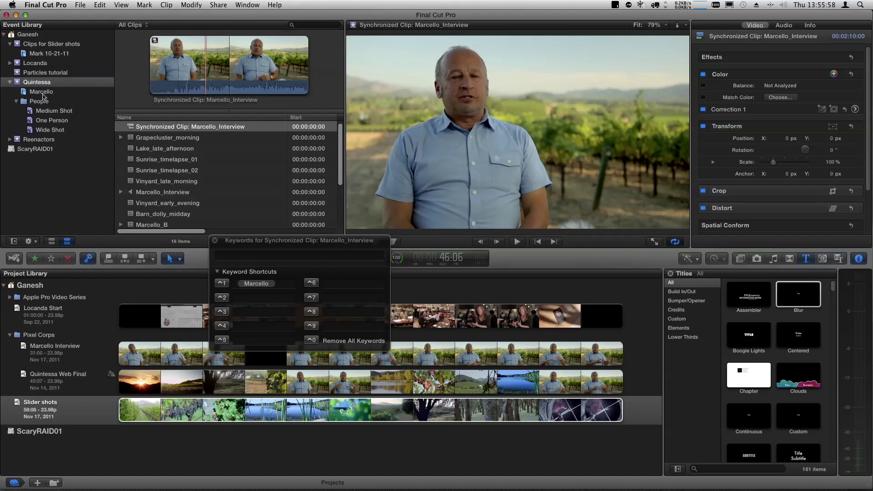
{"action": "left_click", "coordinate": [43, 94]}
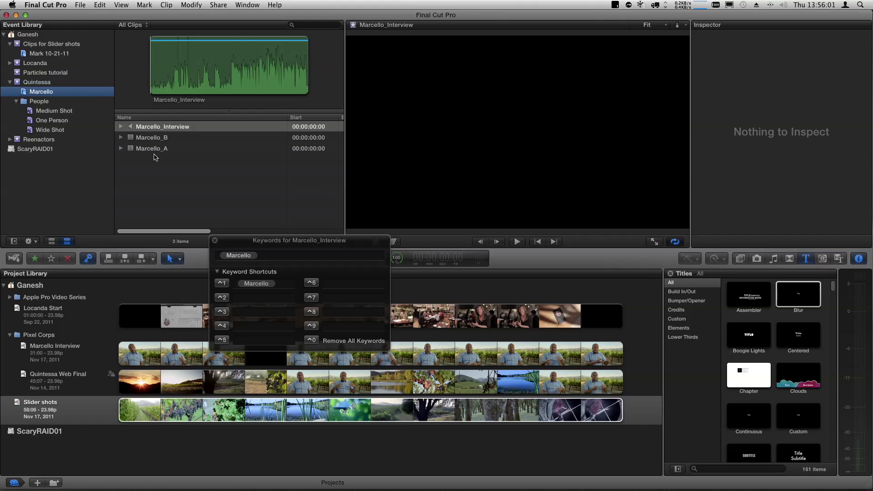
Tag the Synchronized Clip in Quintessa with the ^1 Marcello keyword shortcut, then close the Keywords HUD.
{"action": "left_click", "coordinate": [36, 84]}
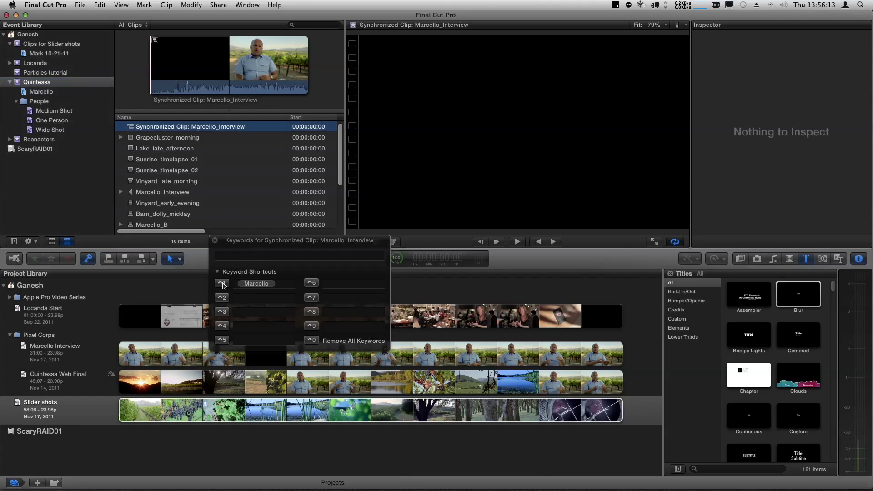
{"action": "left_click", "coordinate": [224, 287]}
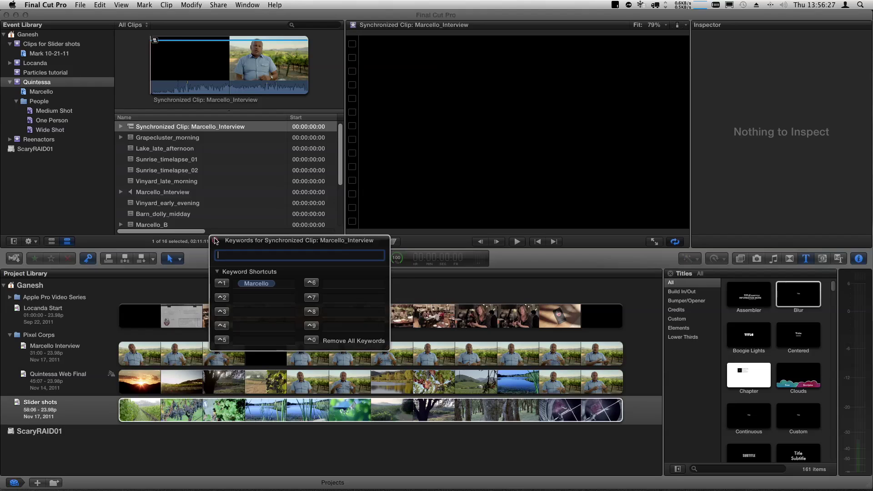
{"action": "left_click", "coordinate": [215, 240]}
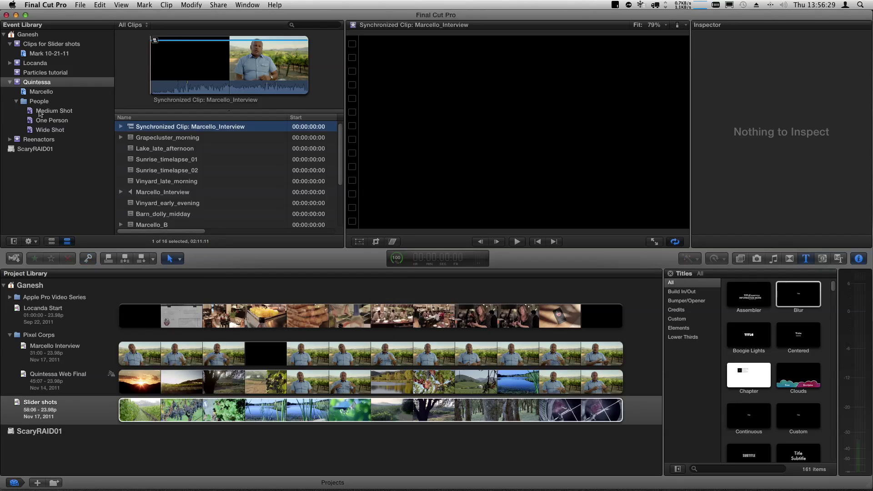
Create a smart collection named 'Marcello' in the Quintessa event.
{"action": "left_click", "coordinate": [17, 83]}
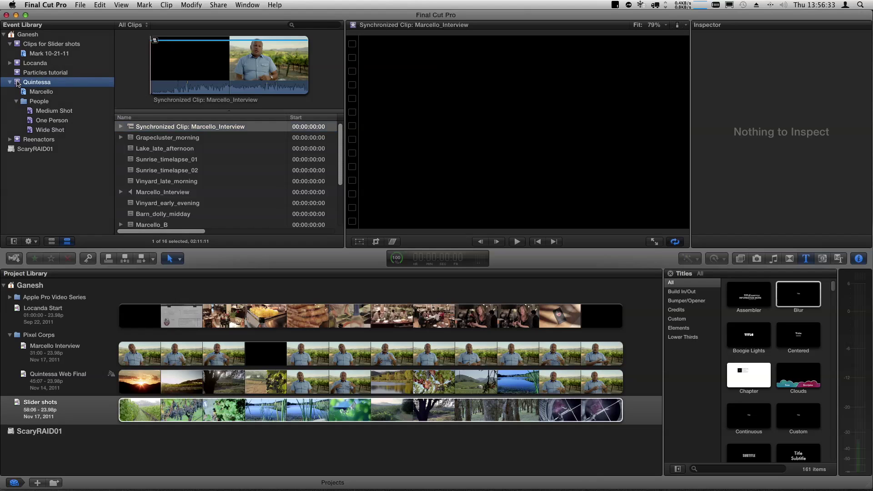
{"action": "right_click", "coordinate": [18, 84]}
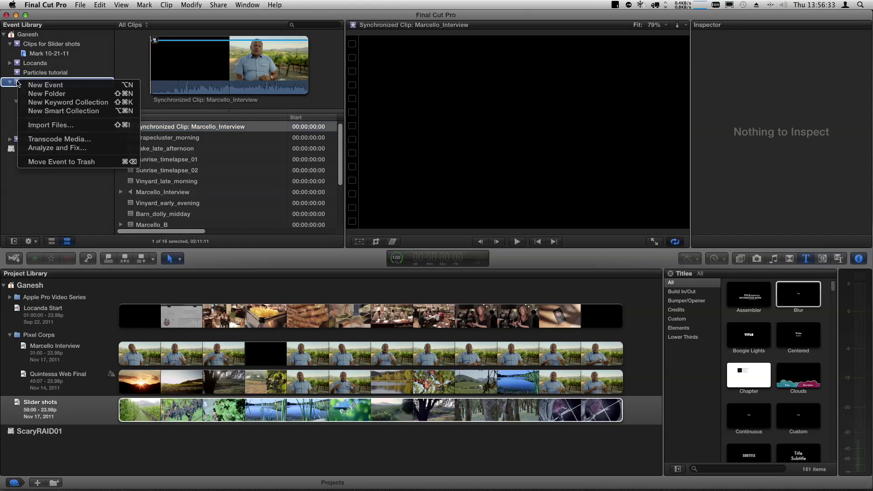
{"action": "left_click", "coordinate": [37, 111]}
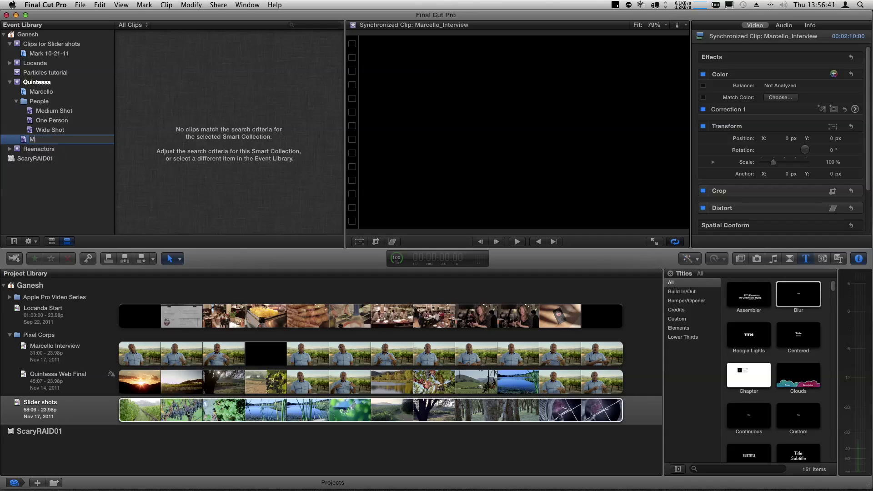
{"action": "key", "text": "Return"}
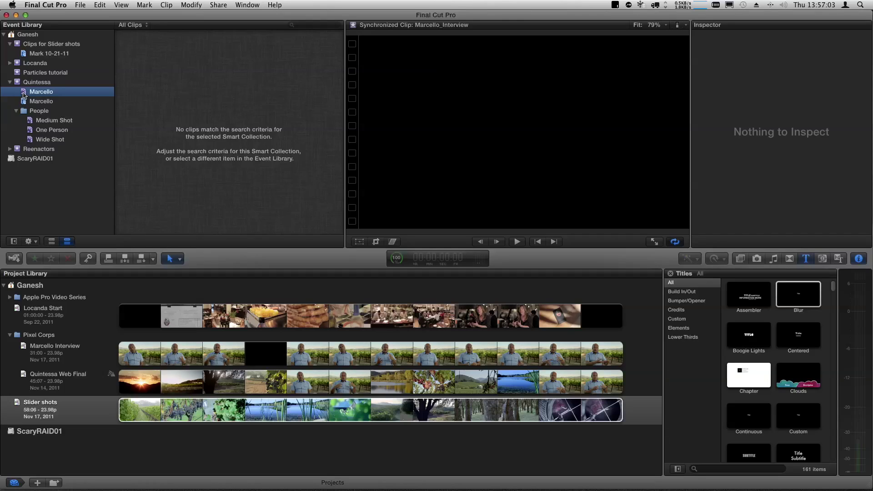
Add a Text rule including 'Marc' to the smart collection's filter, revealing four matching clips.
{"action": "double_click", "coordinate": [23, 95]}
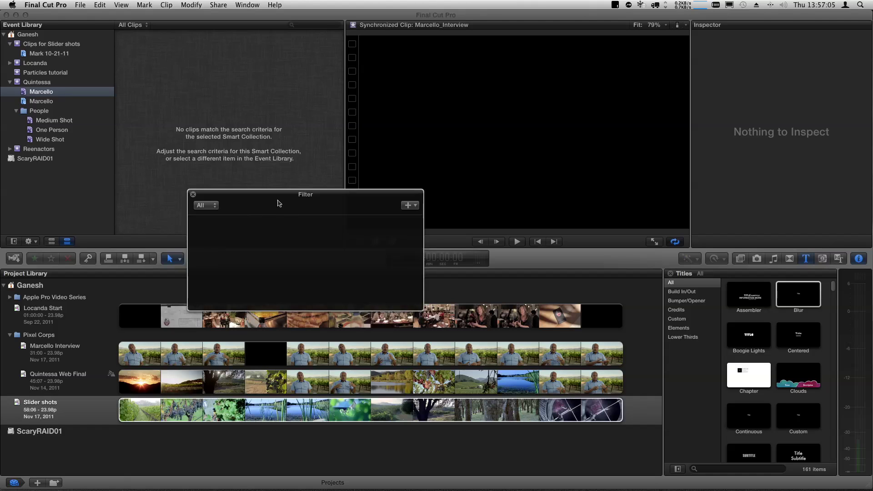
{"action": "left_click_drag", "start_coordinate": [274, 196], "coordinate": [191, 152]}
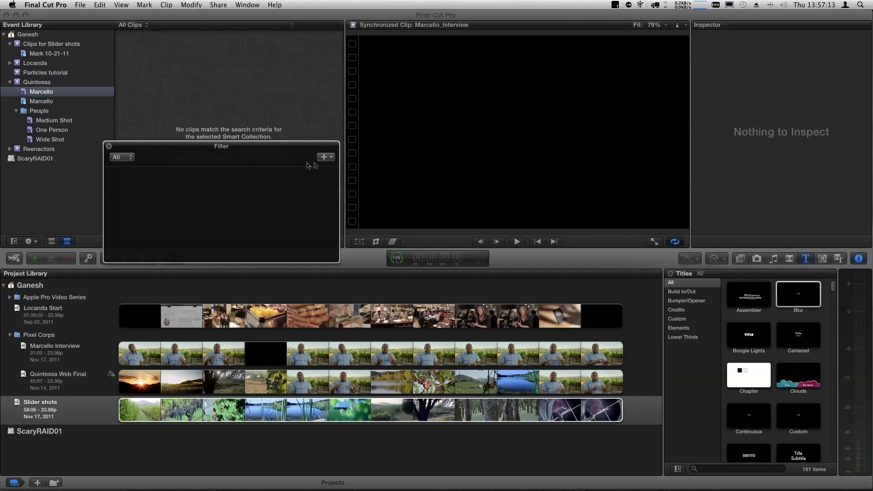
{"action": "left_click", "coordinate": [332, 159]}
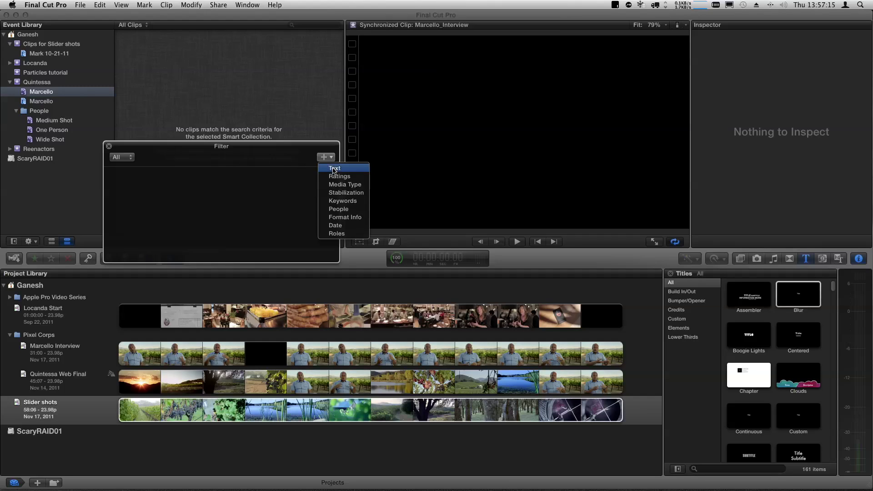
{"action": "left_click", "coordinate": [333, 169]}
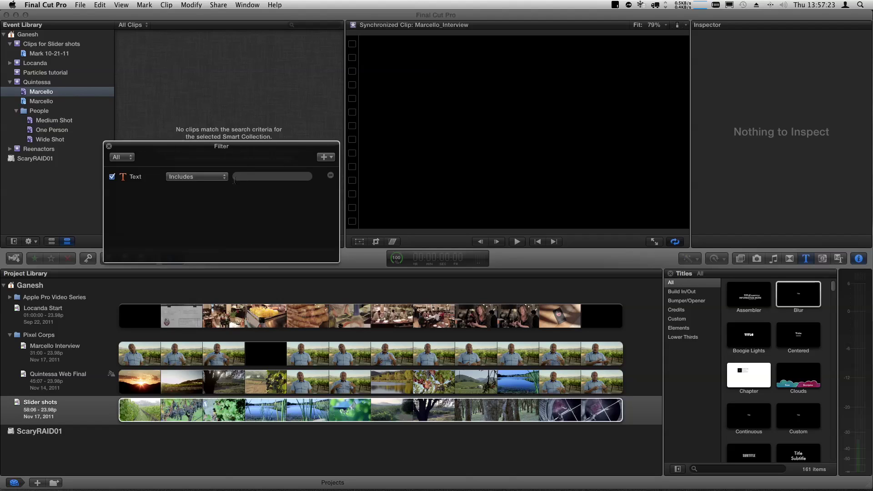
{"action": "type", "text": "Marcel"}
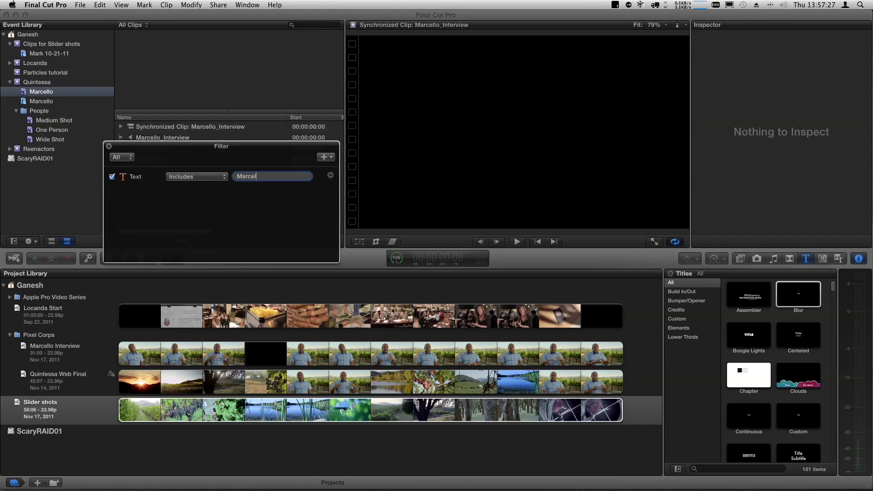
{"action": "left_click_drag", "start_coordinate": [219, 146], "coordinate": [219, 193]}
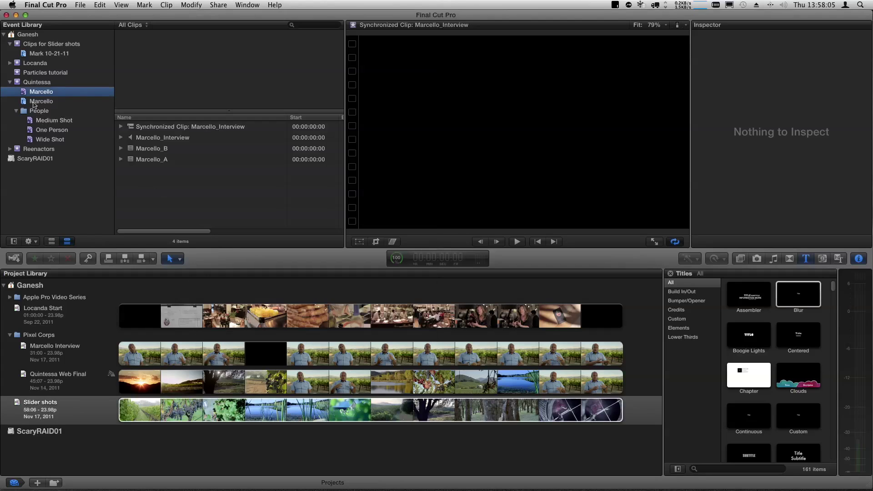
Compare both Marcello collections' clips, then display the collection as filmstrip thumbnails.
{"action": "left_click", "coordinate": [33, 103]}
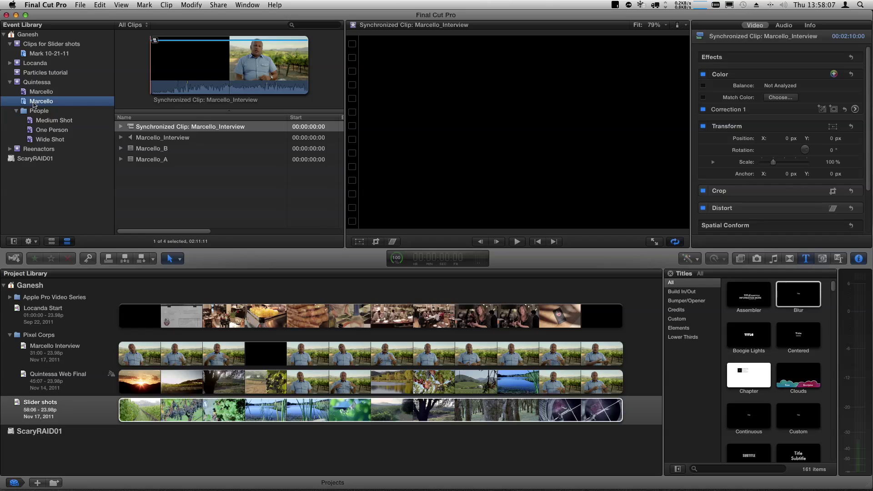
{"action": "left_click", "coordinate": [27, 93]}
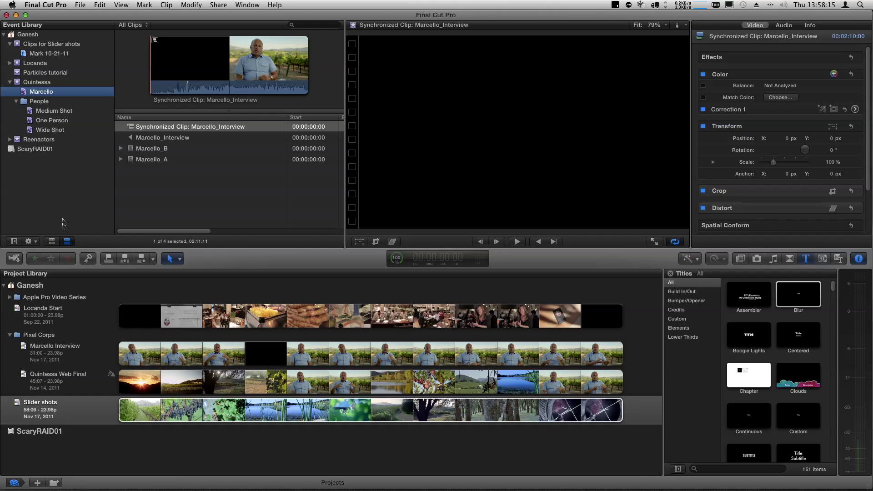
{"action": "left_click", "coordinate": [52, 241]}
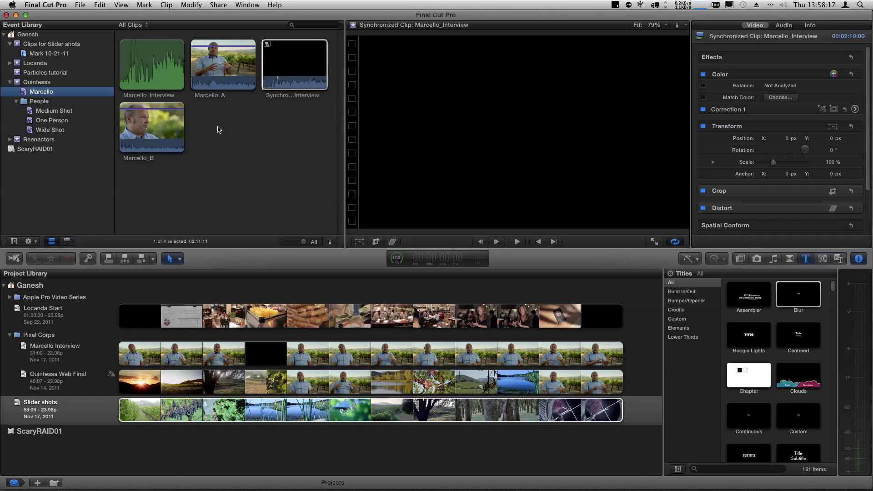